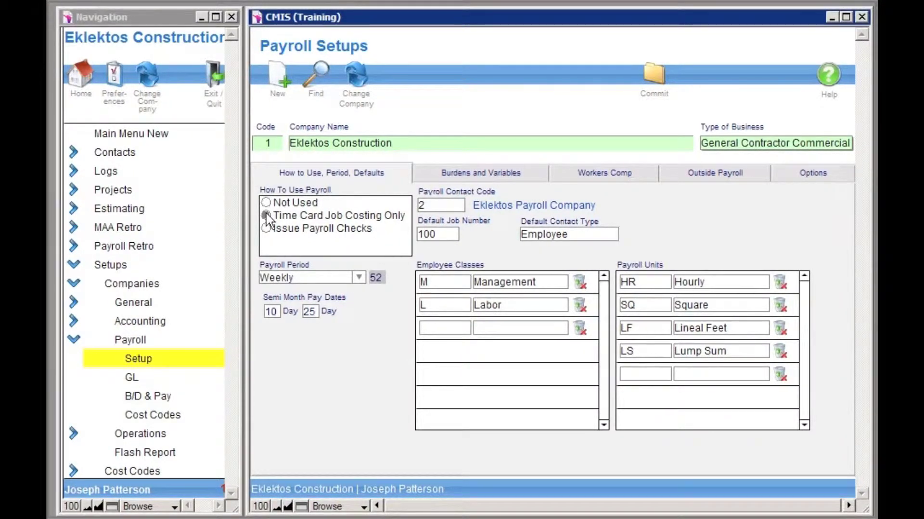
Set payroll use to Issue Payroll Checks with a Weekly payroll period, and look over the default job number and contact type
{"action": "left_click", "coordinate": [267, 229]}
{"action": "left_click", "coordinate": [358, 279]}
{"action": "left_click", "coordinate": [358, 278]}
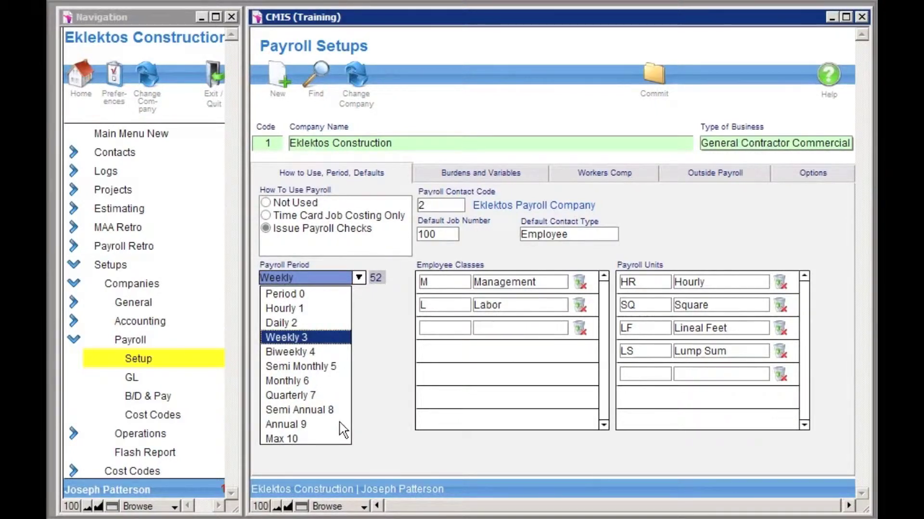
{"action": "left_click", "coordinate": [302, 339]}
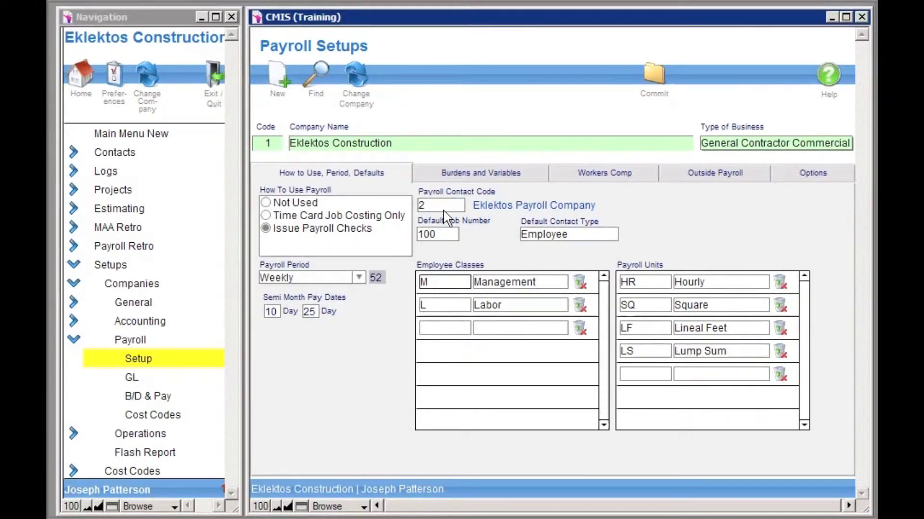
{"action": "left_click", "coordinate": [451, 236]}
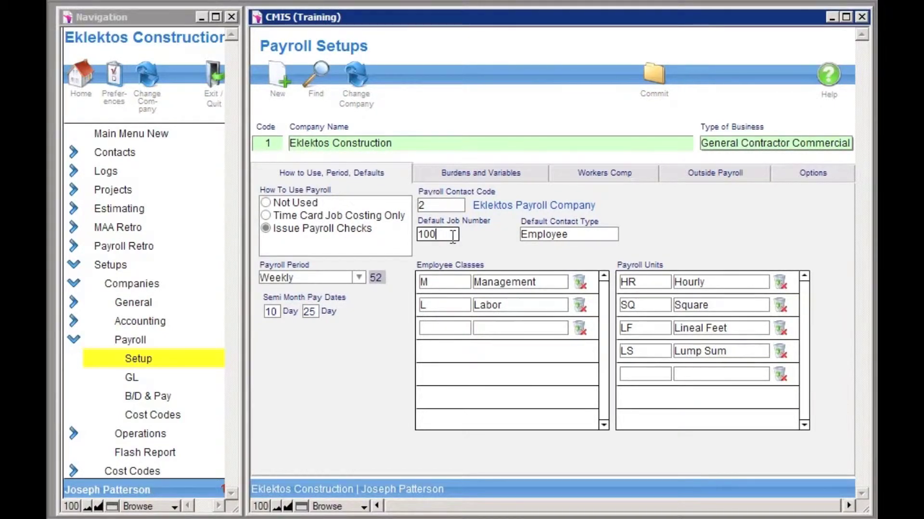
{"action": "left_click", "coordinate": [579, 234]}
Set the company-wide payroll burdens to 10% for Cost of Payroll and 0% for Cost Vacation/Sick/Other
{"action": "left_click", "coordinate": [494, 178]}
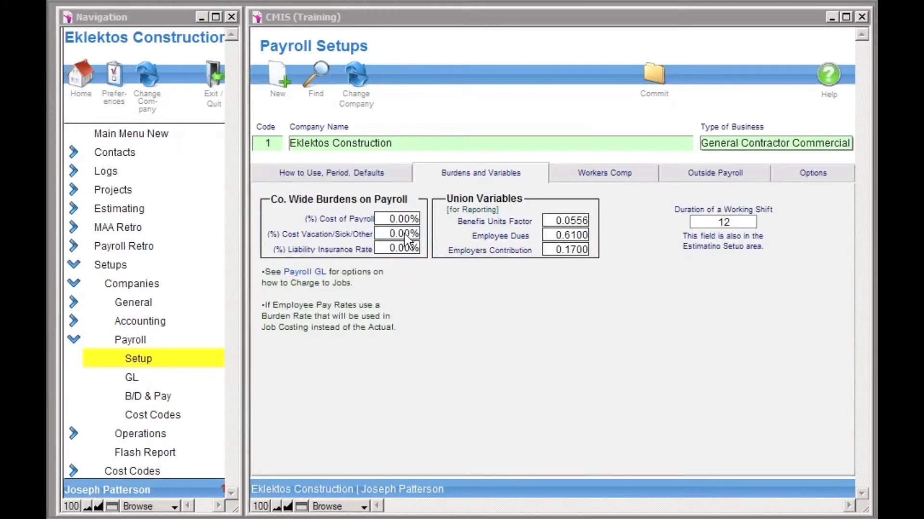
{"action": "left_click", "coordinate": [405, 219]}
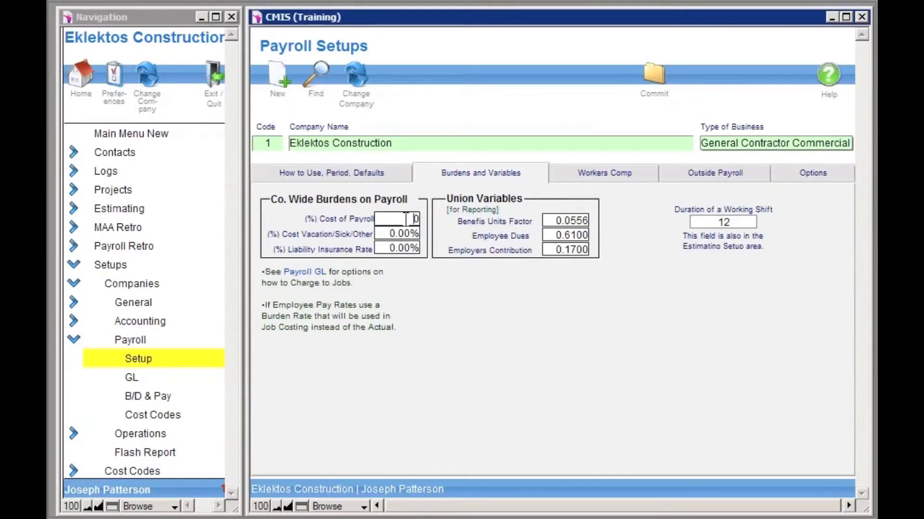
{"action": "double_click", "coordinate": [405, 219]}
{"action": "type", "text": "5"}
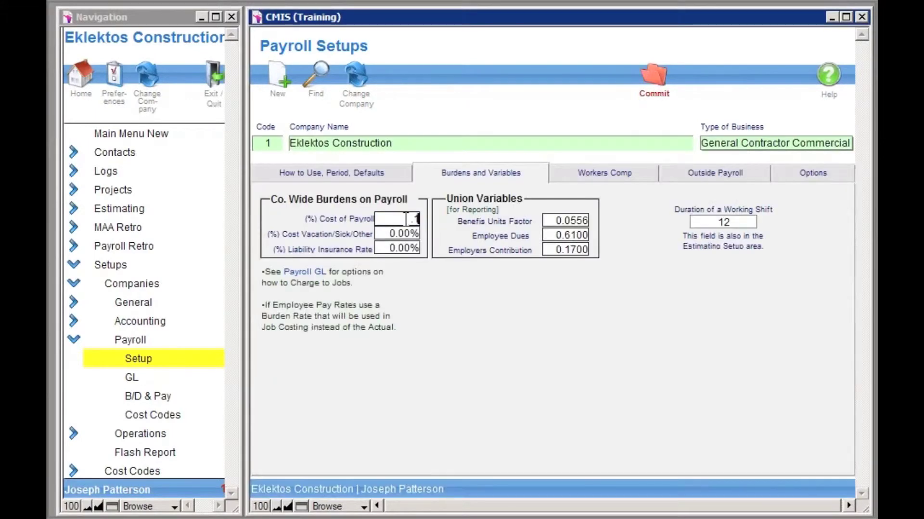
{"action": "left_click", "coordinate": [452, 312]}
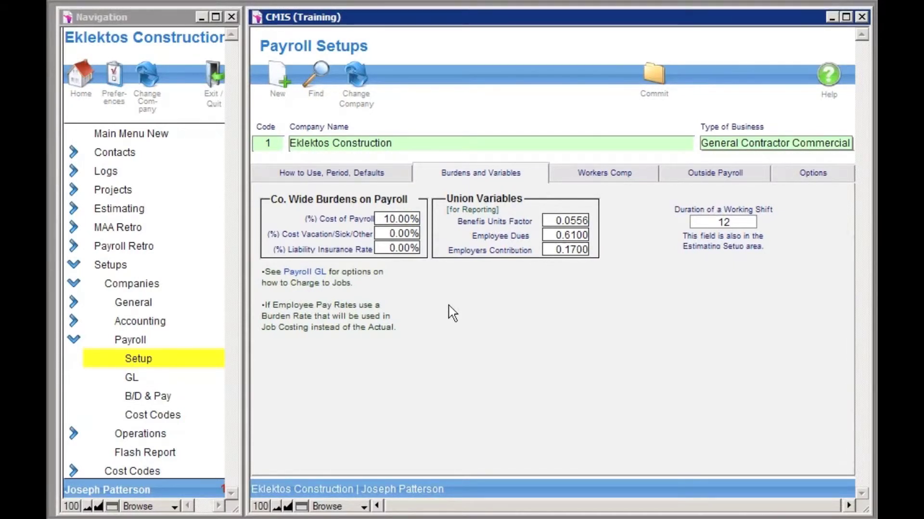
{"action": "left_click", "coordinate": [407, 235]}
{"action": "type", "text": "0"}
{"action": "left_click", "coordinate": [410, 249]}
Review the wage rate range of workers comp code 5027 (Masonry) and open the full list view of the codes
{"action": "left_click", "coordinate": [648, 178]}
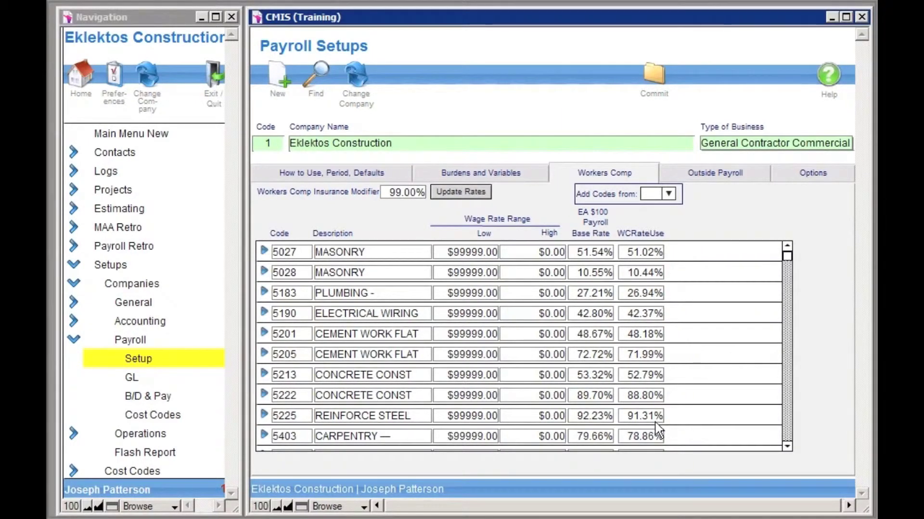
{"action": "left_click", "coordinate": [477, 252]}
{"action": "key", "text": "Tab"}
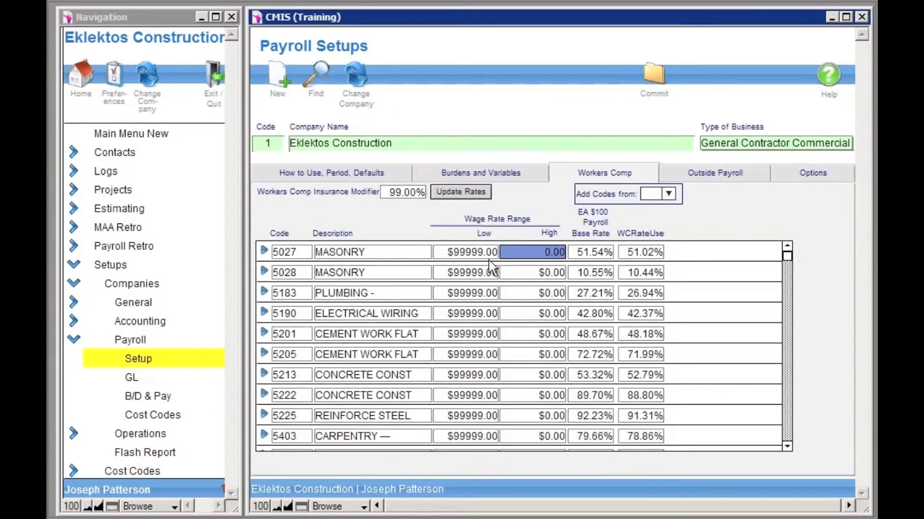
{"action": "left_click", "coordinate": [264, 252]}
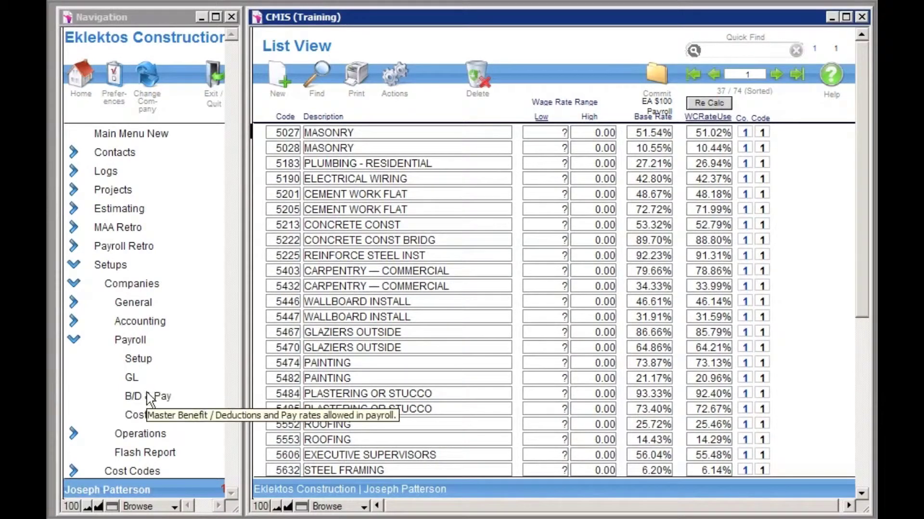
Return to the workers comp section of the payroll setup and check which companies codes can be added from
{"action": "left_click", "coordinate": [143, 360]}
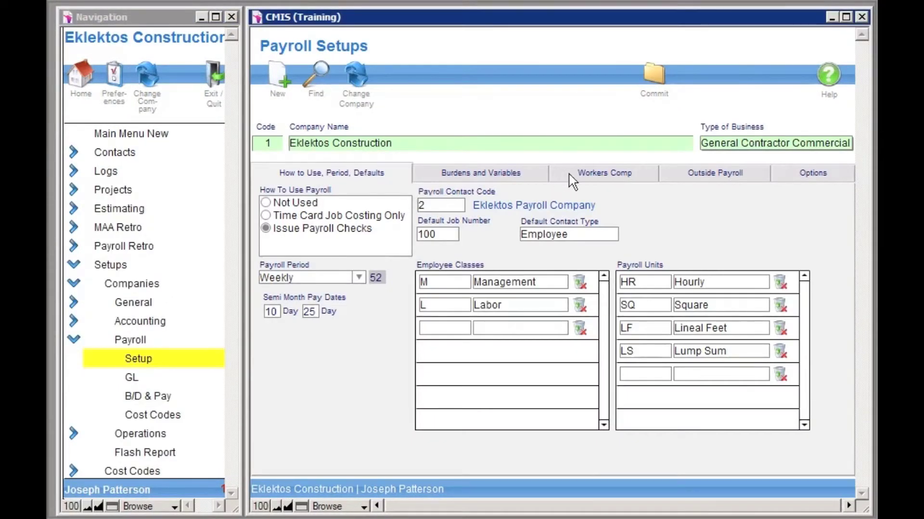
{"action": "left_click", "coordinate": [574, 179]}
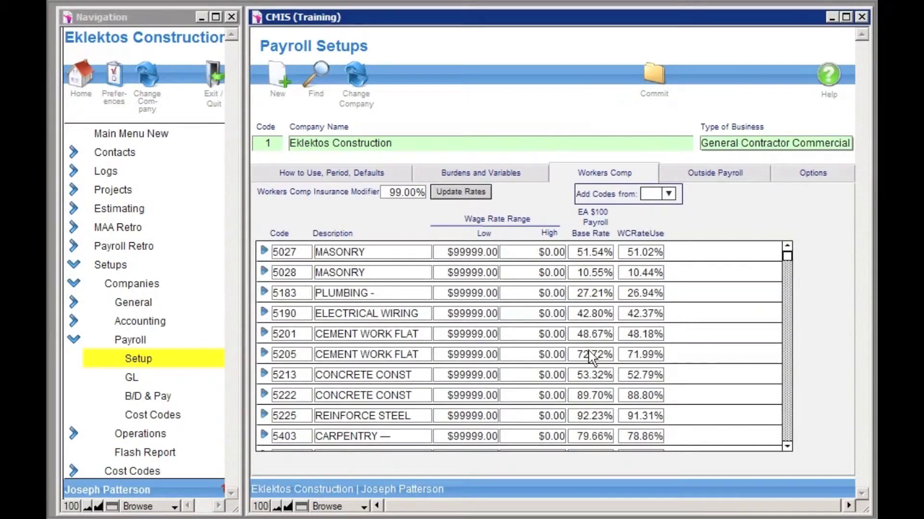
{"action": "left_click", "coordinate": [668, 194]}
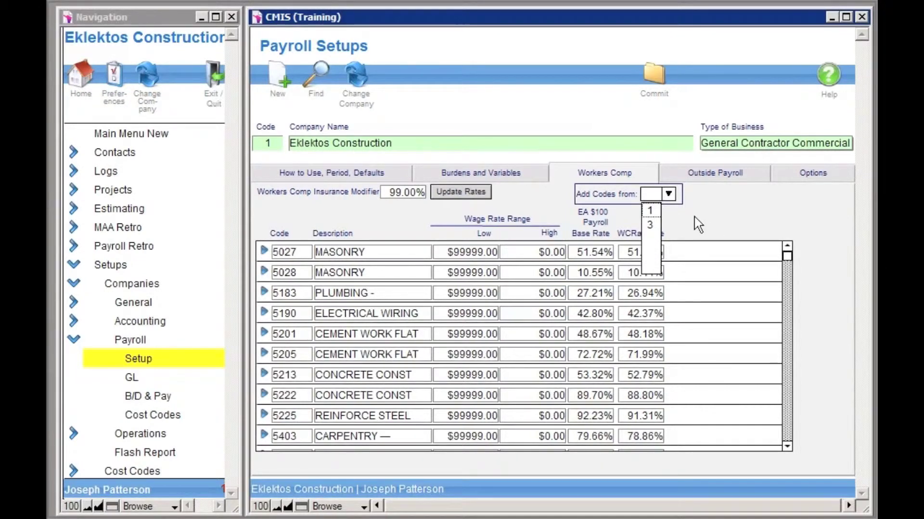
{"action": "left_click", "coordinate": [694, 217]}
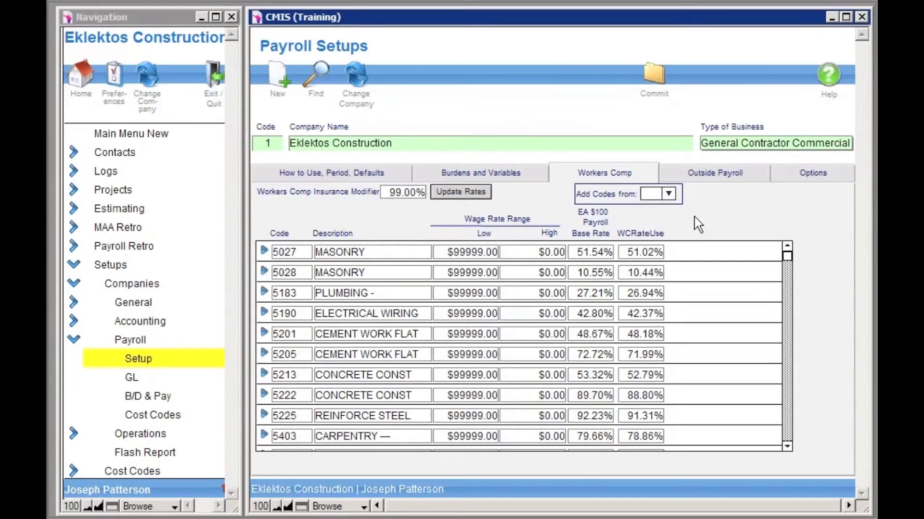
Try ADP Automatic Data Processing, Inc. as the outside payroll company, and settle on None
{"action": "left_click", "coordinate": [715, 172]}
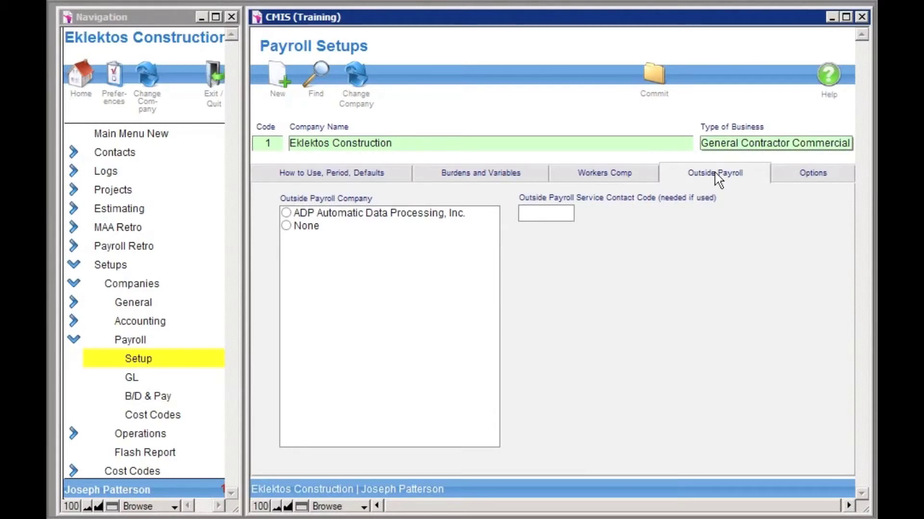
{"action": "left_click", "coordinate": [287, 216]}
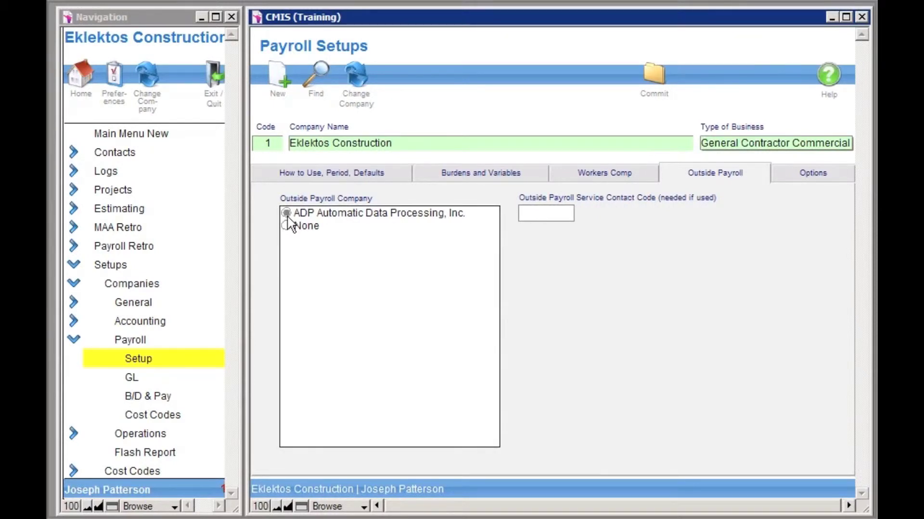
{"action": "left_click", "coordinate": [551, 217]}
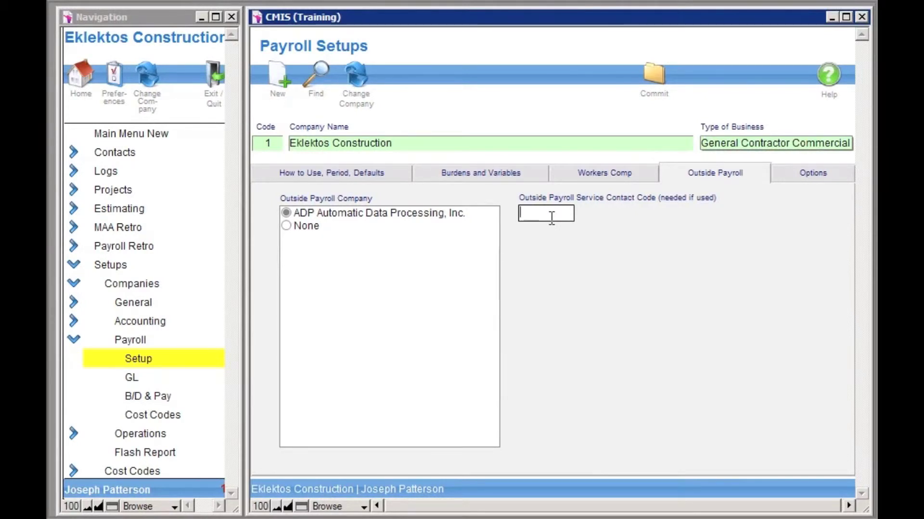
{"action": "left_click", "coordinate": [286, 226]}
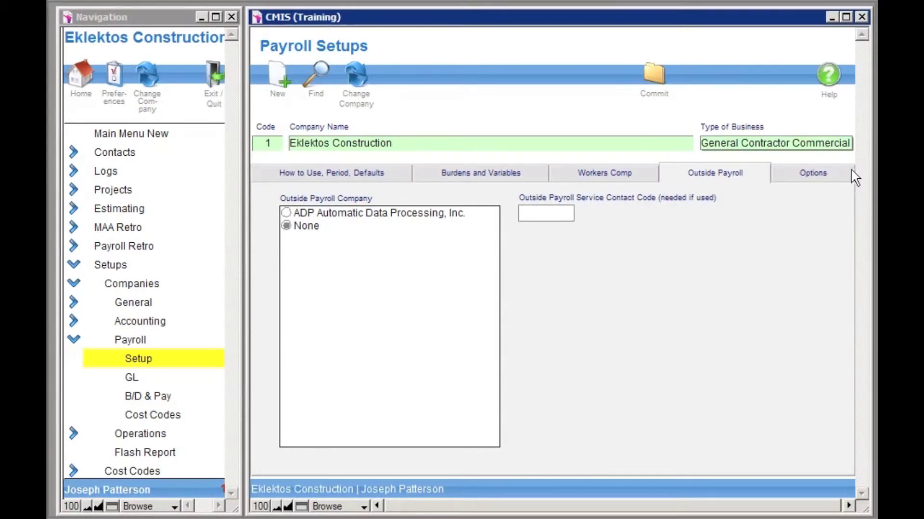
Set trial balance posting of job-charged payroll and auto pay-off of charged payroll to No, and apply the defaults for the MAA payroll check options
{"action": "left_click", "coordinate": [825, 182]}
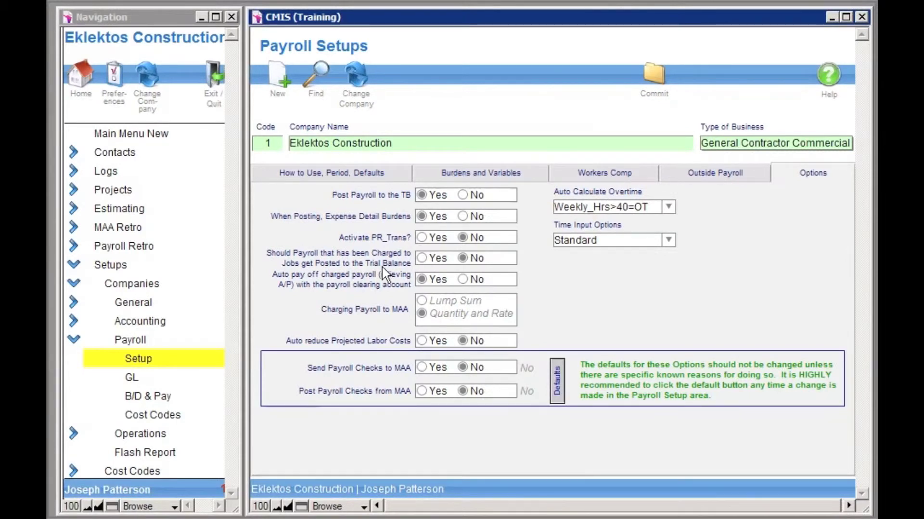
{"action": "left_click", "coordinate": [422, 259]}
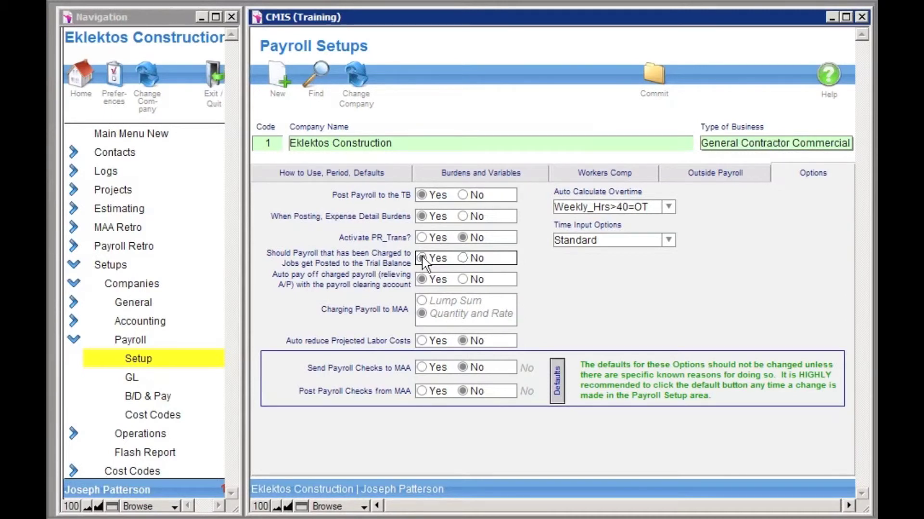
{"action": "left_click", "coordinate": [462, 259]}
{"action": "left_click", "coordinate": [463, 280]}
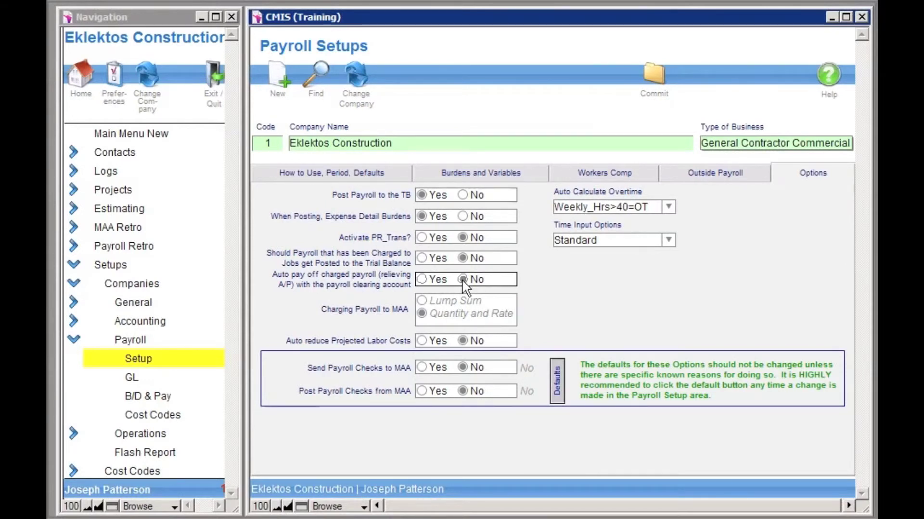
{"action": "mouse_move", "coordinate": [432, 315]}
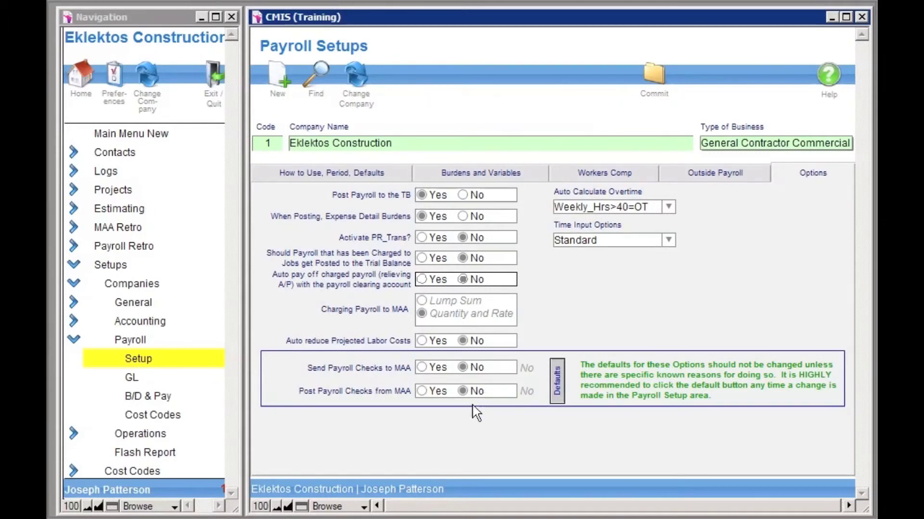
{"action": "left_click", "coordinate": [558, 384]}
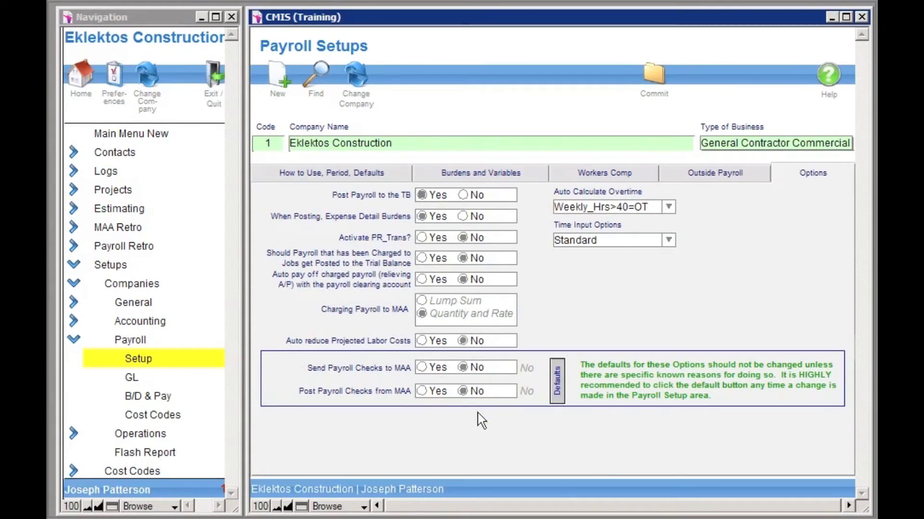
Set Auto Calculate Overtime to No and open the list of time input options
{"action": "left_click", "coordinate": [668, 207]}
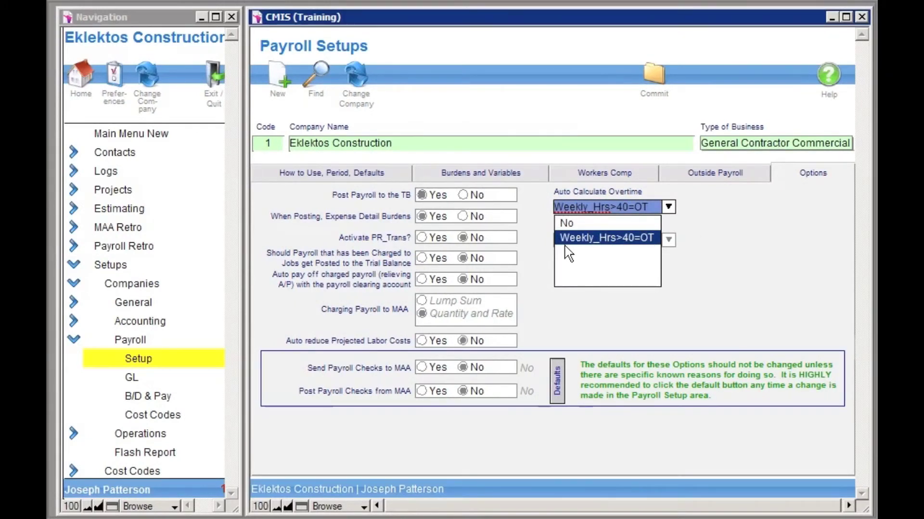
{"action": "left_click", "coordinate": [591, 223]}
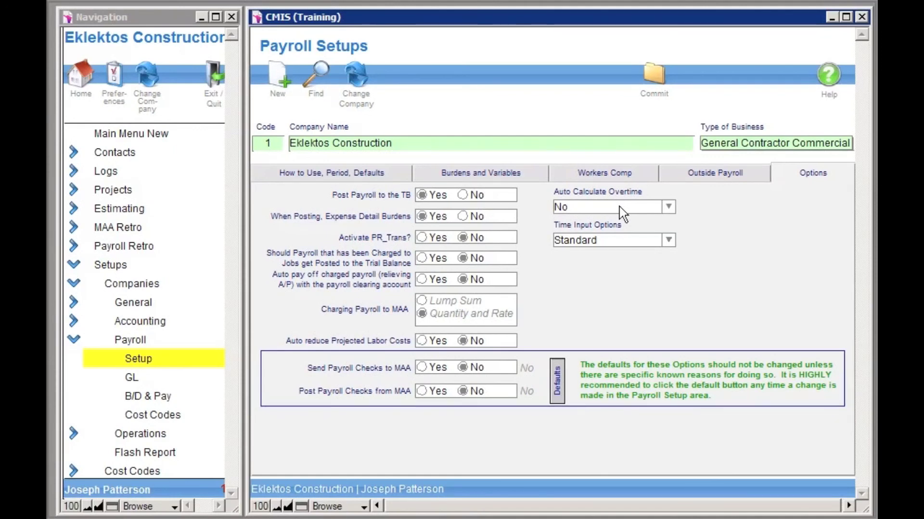
{"action": "left_click", "coordinate": [668, 240]}
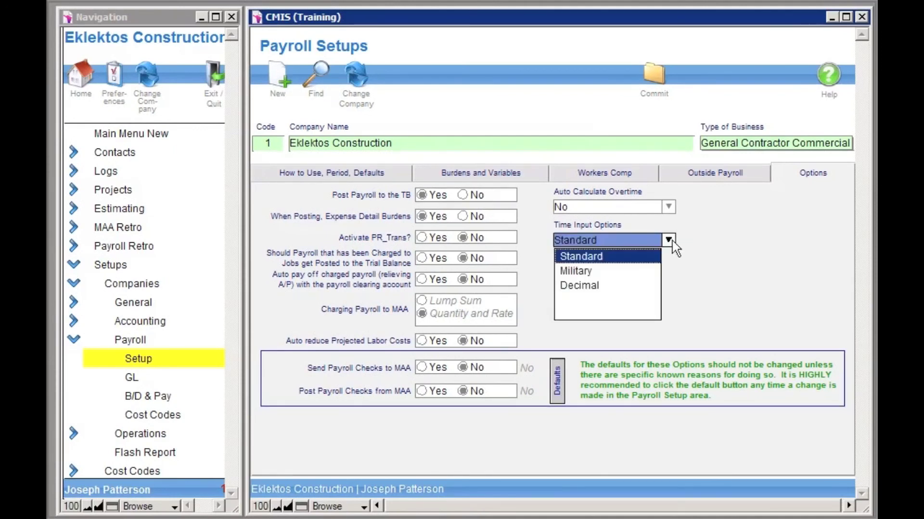